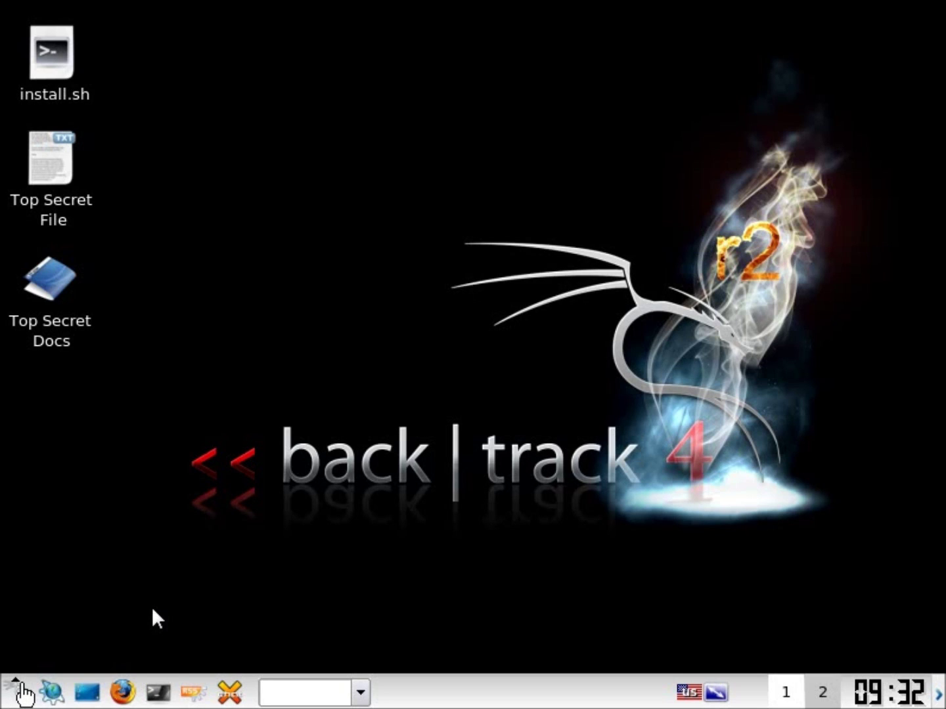
- Launch Wipe from the K-menu's Backtrack > Digital Forensics submenu to show its usage help
{"action": "left_click", "coordinate": [18, 691]}
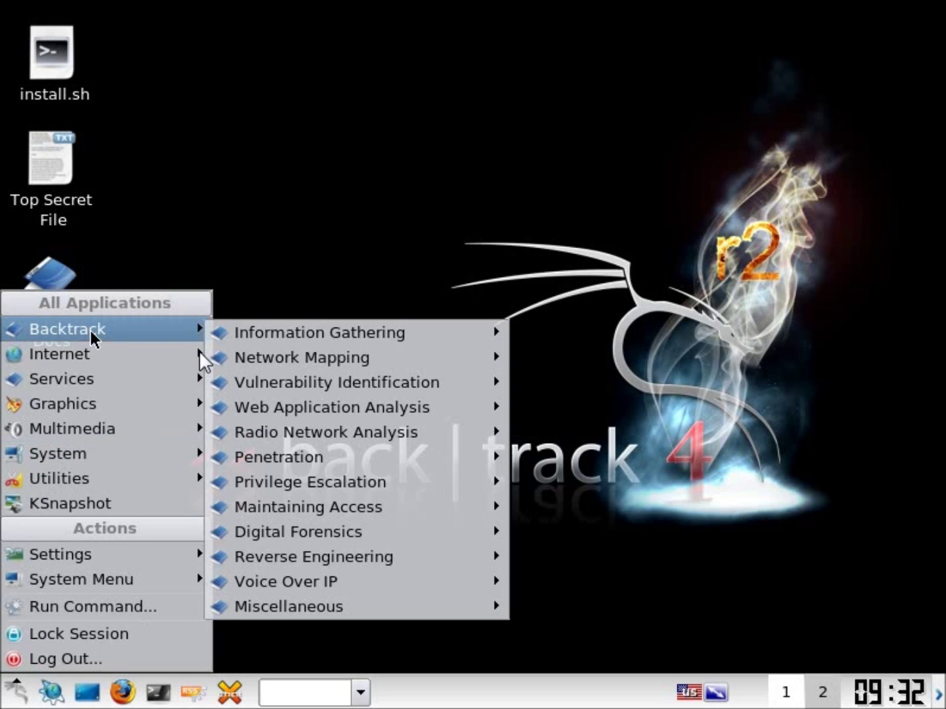
{"action": "mouse_move", "coordinate": [104, 329]}
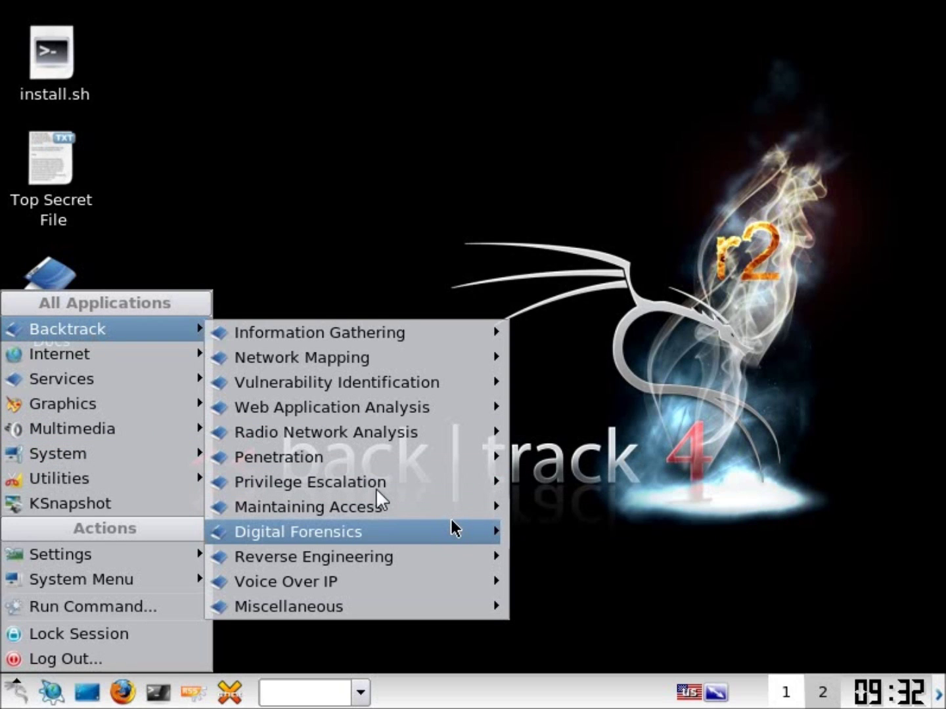
{"action": "left_click", "coordinate": [769, 566]}
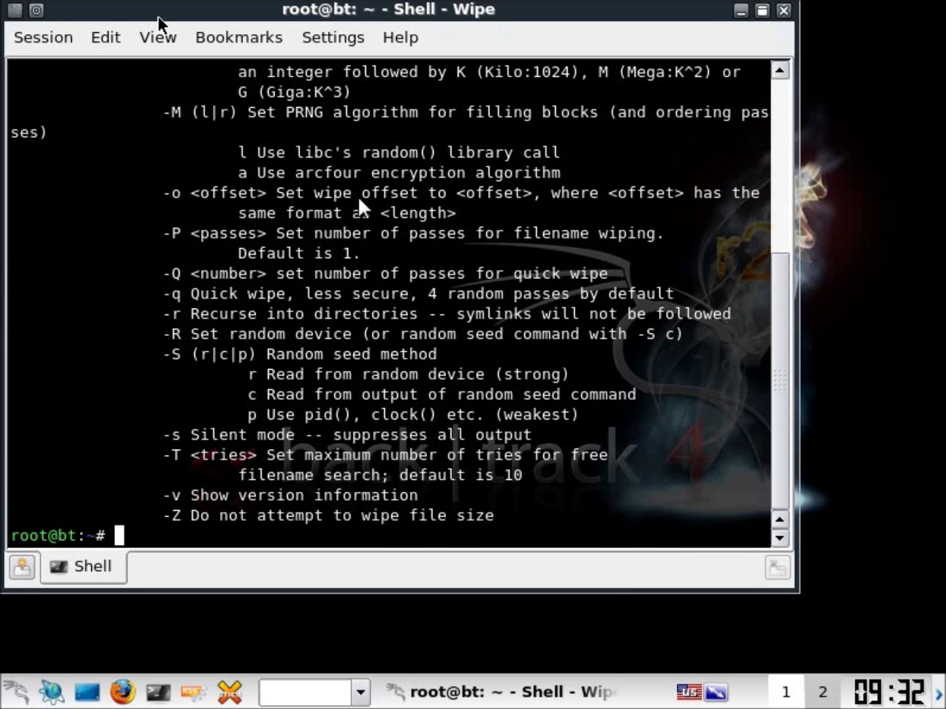
- Move the terminal aside, then run pwd and ls to show /root's three items
{"action": "left_click_drag", "start_coordinate": [158, 18], "coordinate": [314, 42]}
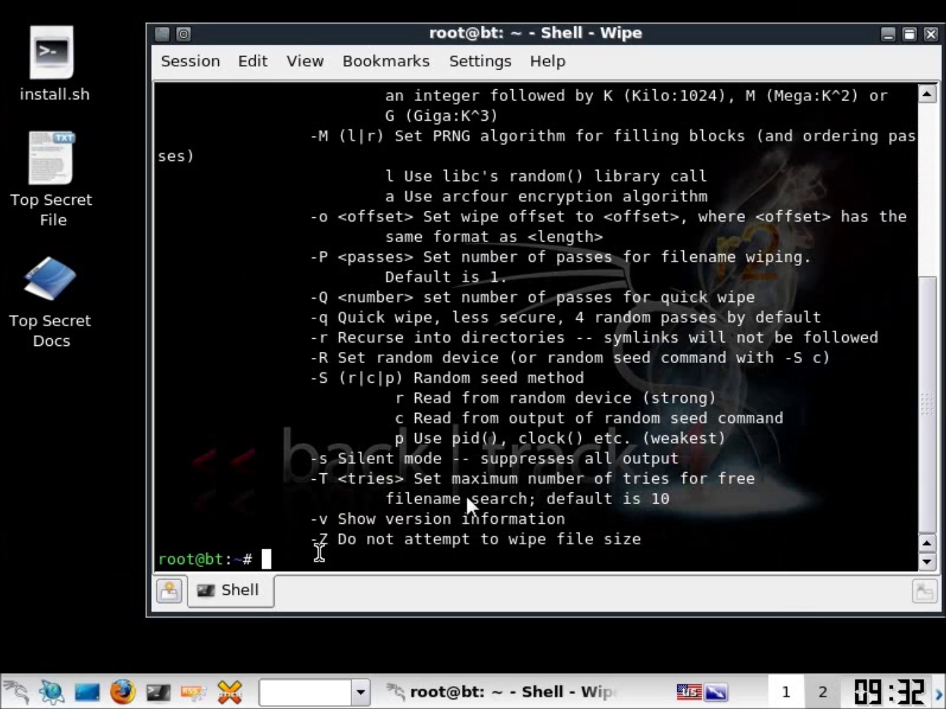
{"action": "type", "text": "p"}
{"action": "type", "text": "wd"}
{"action": "key", "text": "Return"}
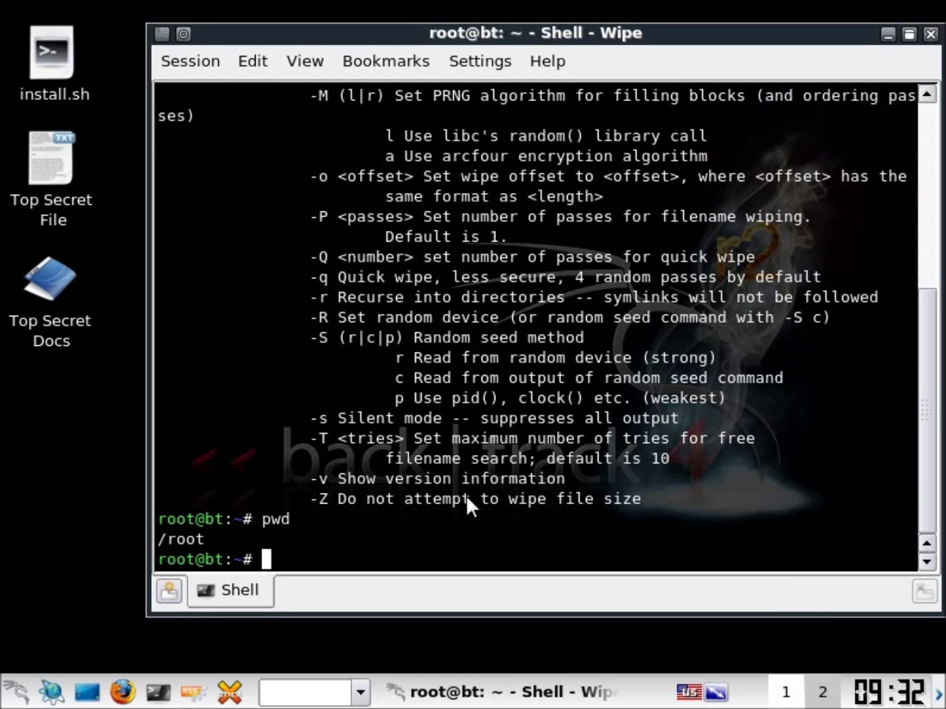
{"action": "type", "text": "ls"}
{"action": "key", "text": "Return"}
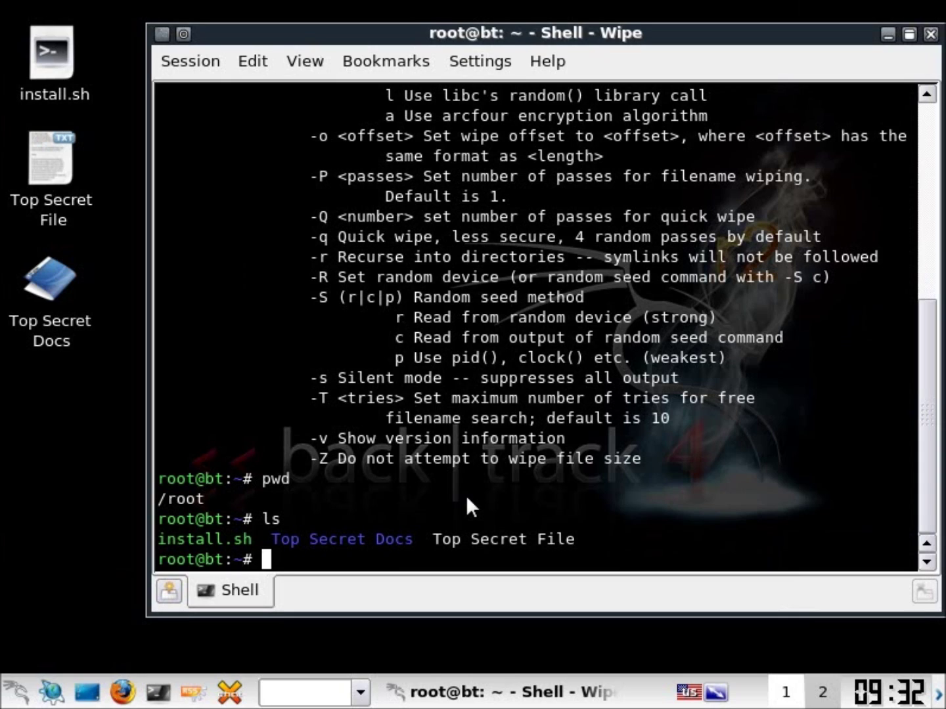
{"action": "type", "text": "wipe "}
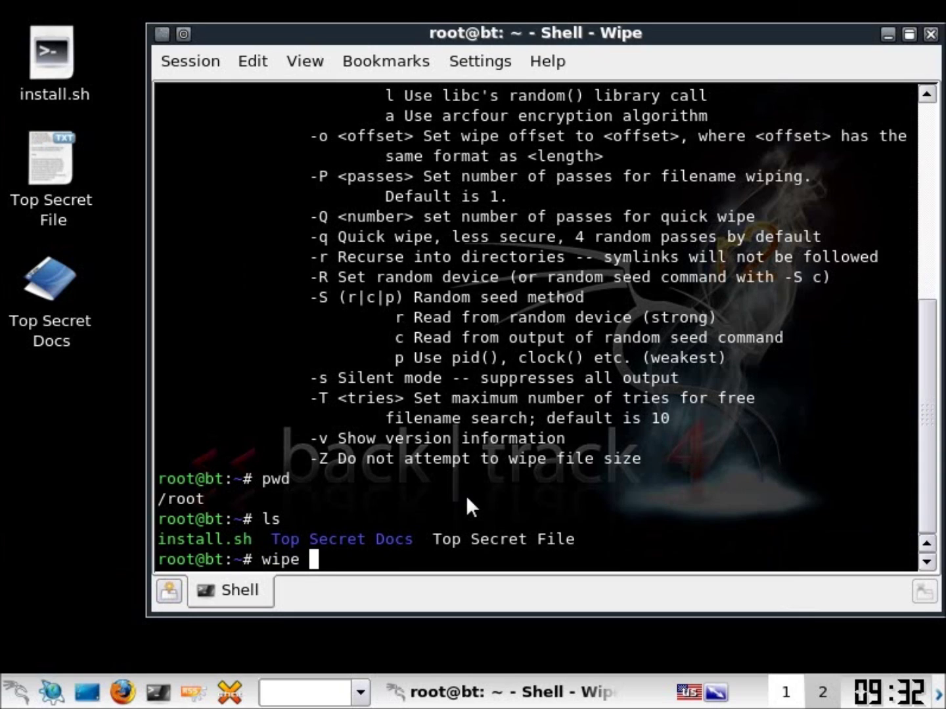
{"action": "type", "text": "\""}
{"action": "type", "text": "Top Secret"}
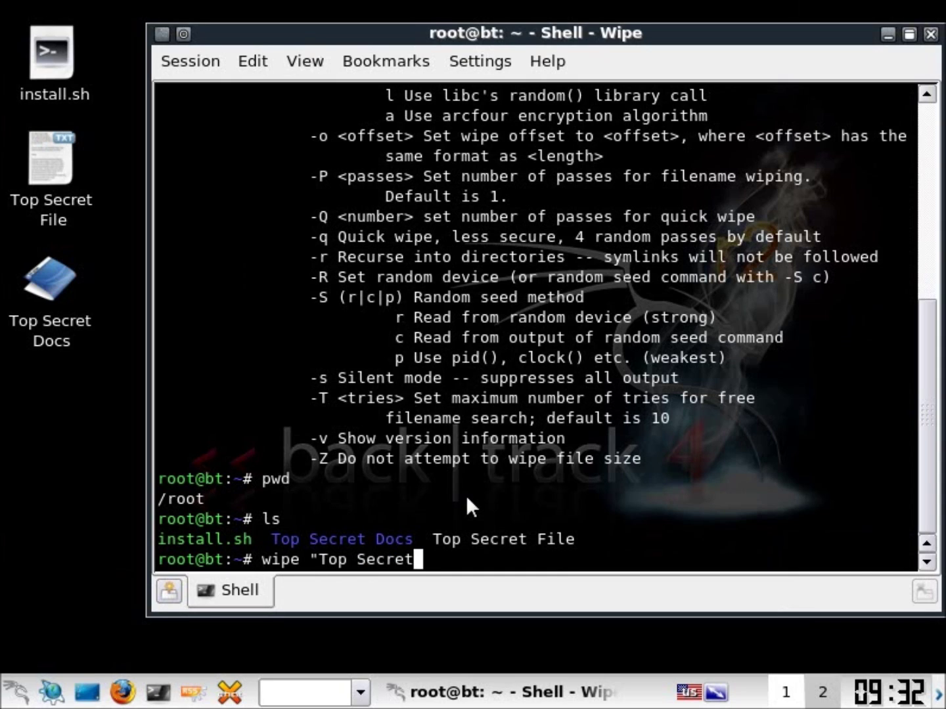
{"action": "type", "text": " File\""}
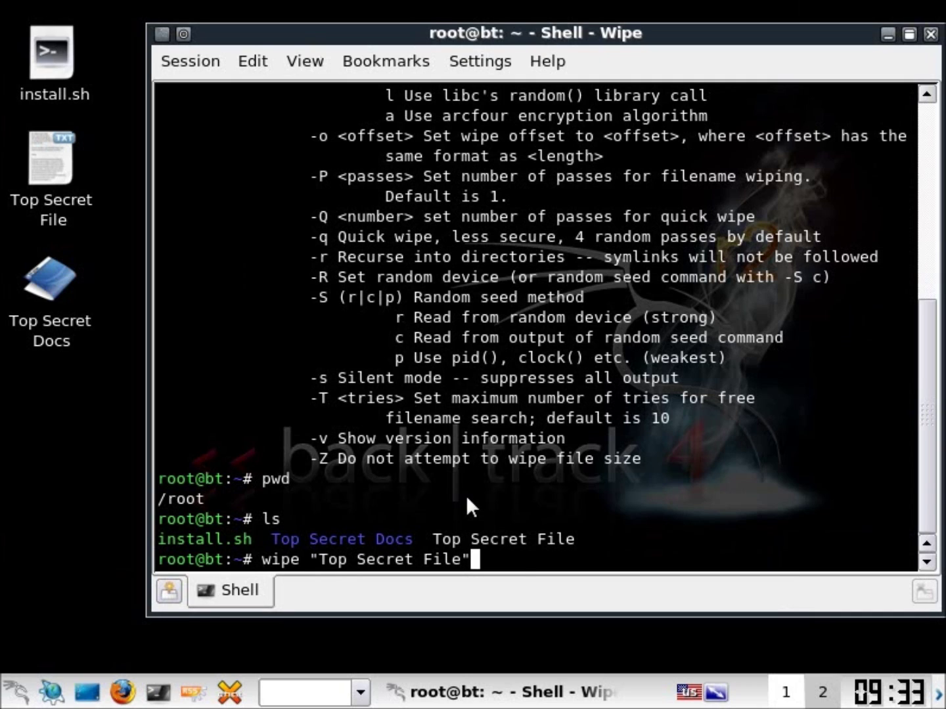
- Wipe 'Top Secret File' and confirm with Yes, reporting 1 file wiped, 0 errors
{"action": "key", "text": "Return"}
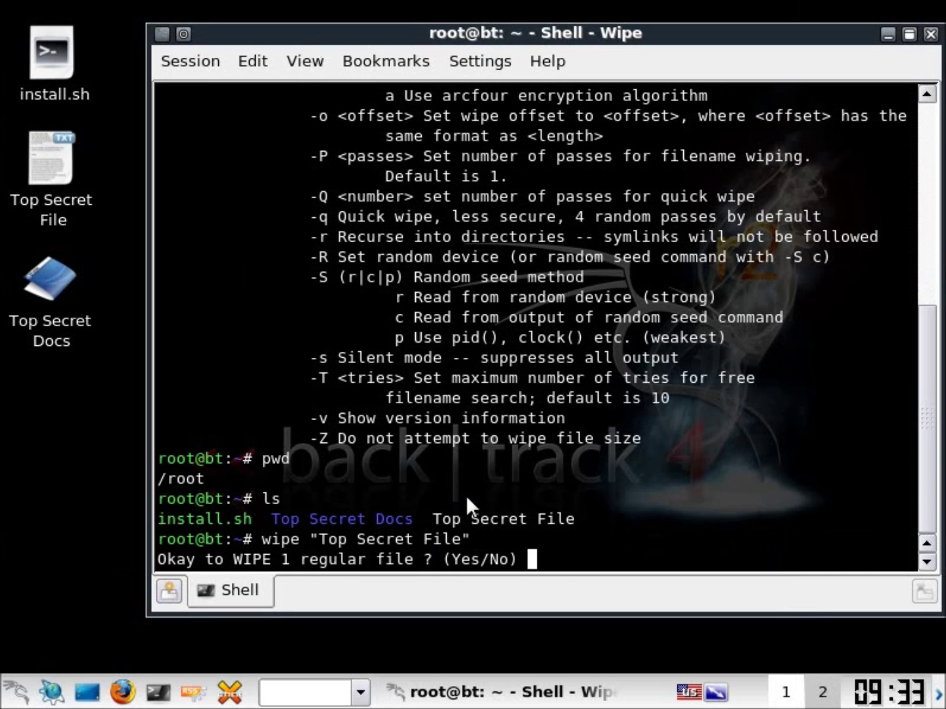
{"action": "type", "text": "Yes"}
{"action": "key", "text": "Return"}
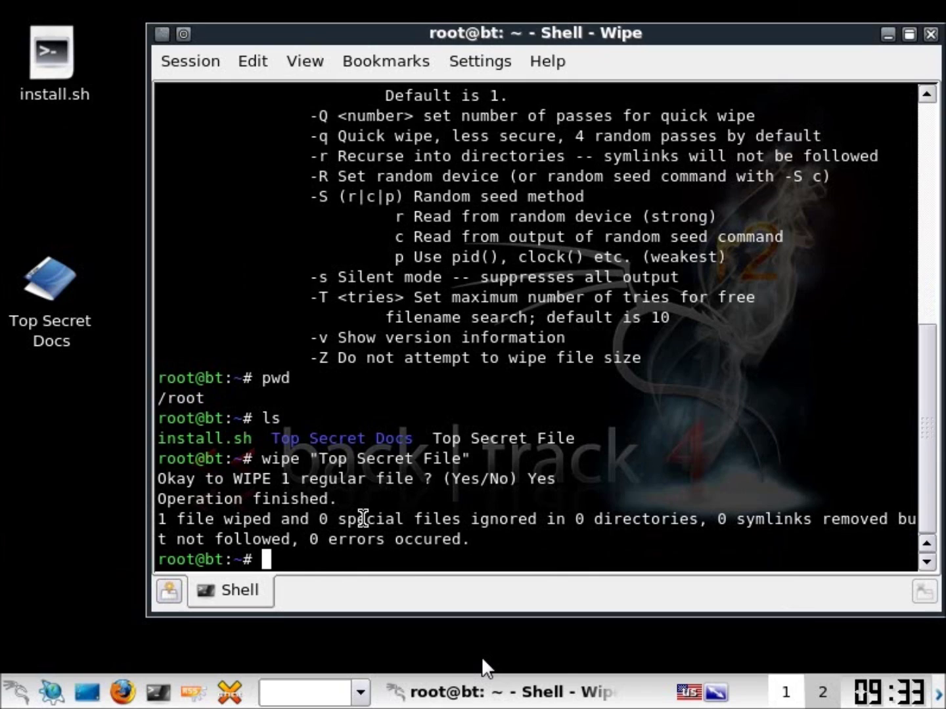
{"action": "type", "text": "wipe "}
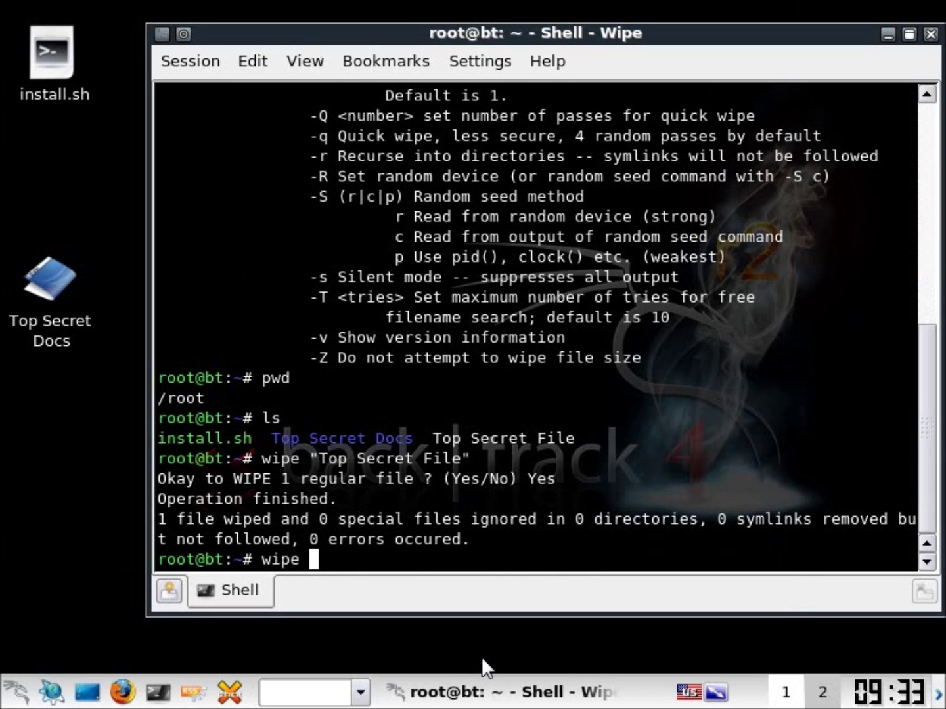
{"action": "type", "text": "\""}
{"action": "type", "text": "Top Sec"}
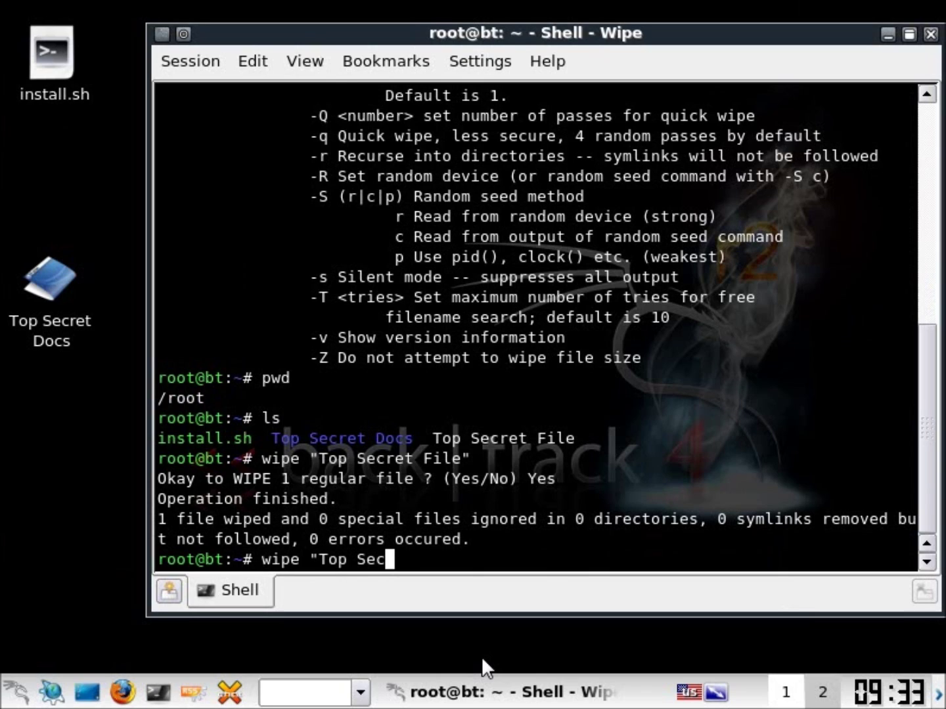
{"action": "type", "text": "ret Doc"}
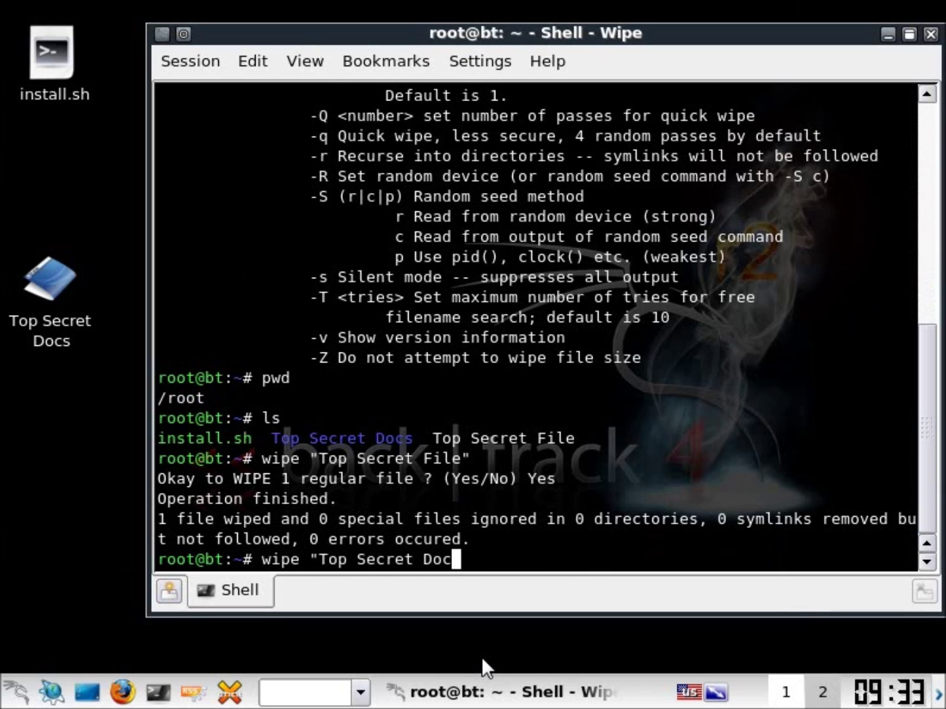
{"action": "type", "text": "s\""}
- Run wipe on 'Top Secret Docs', which is refused for needing the -r option
{"action": "key", "text": "Return"}
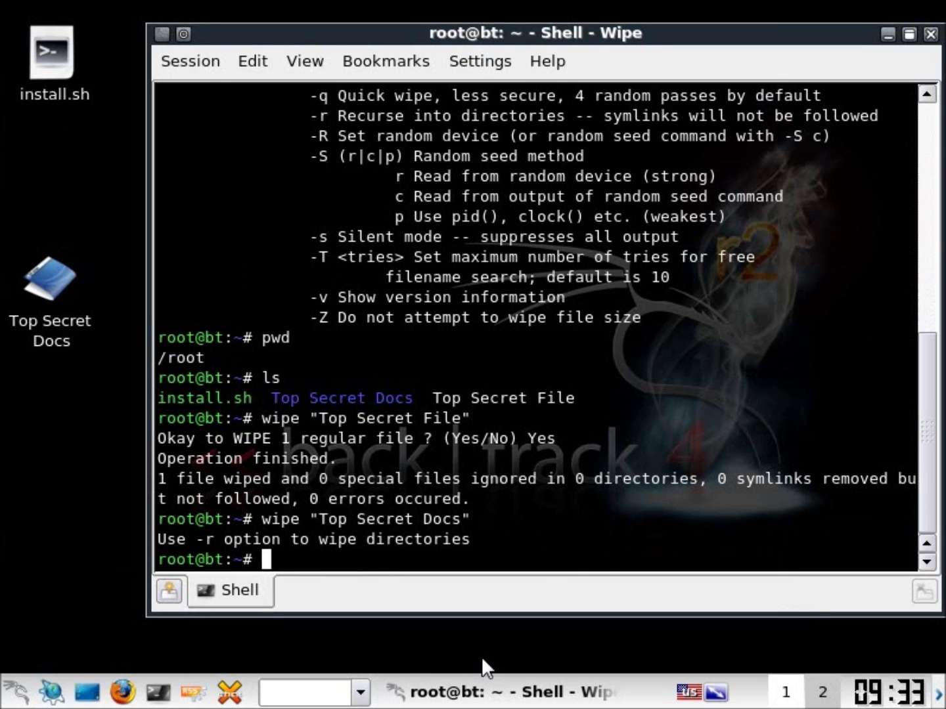
- Rerun the 'Top Secret Docs' wipe with -ri inserted and confirm Yes, erasing its three files
{"action": "key", "text": "Up"}
{"action": "key", "text": "Home"}
{"action": "key", "text": "Right"}
{"action": "key", "text": "Right"}
{"action": "key", "text": "Right"}
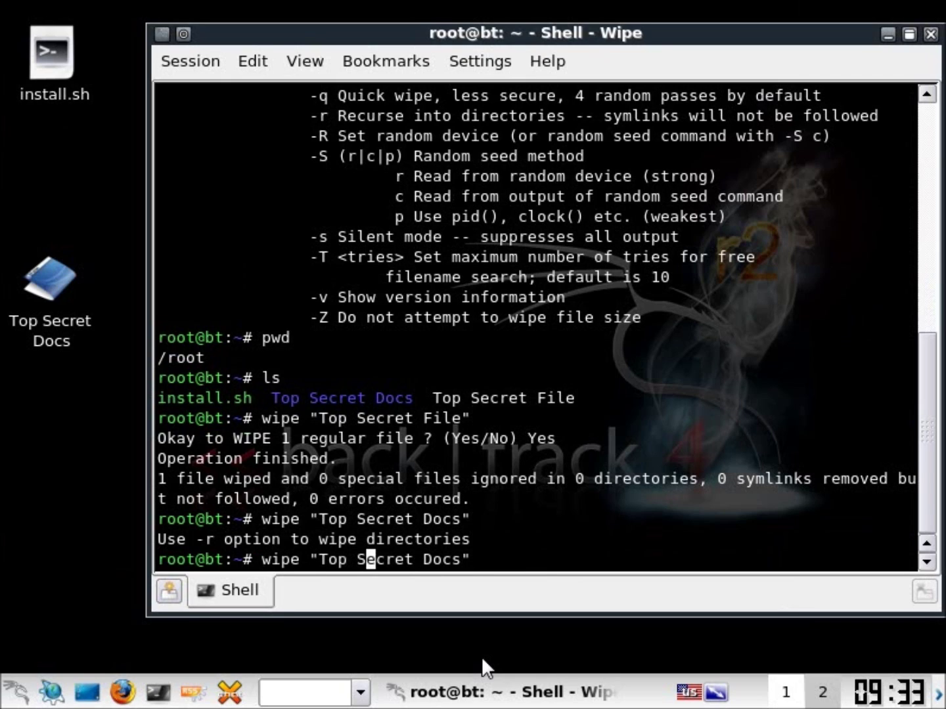
{"action": "key", "text": "Left"}
{"action": "key", "text": "Left"}
{"action": "key", "text": "Left"}
{"action": "key", "text": "Left"}
{"action": "key", "text": "Left"}
{"action": "type", "text": "-r"}
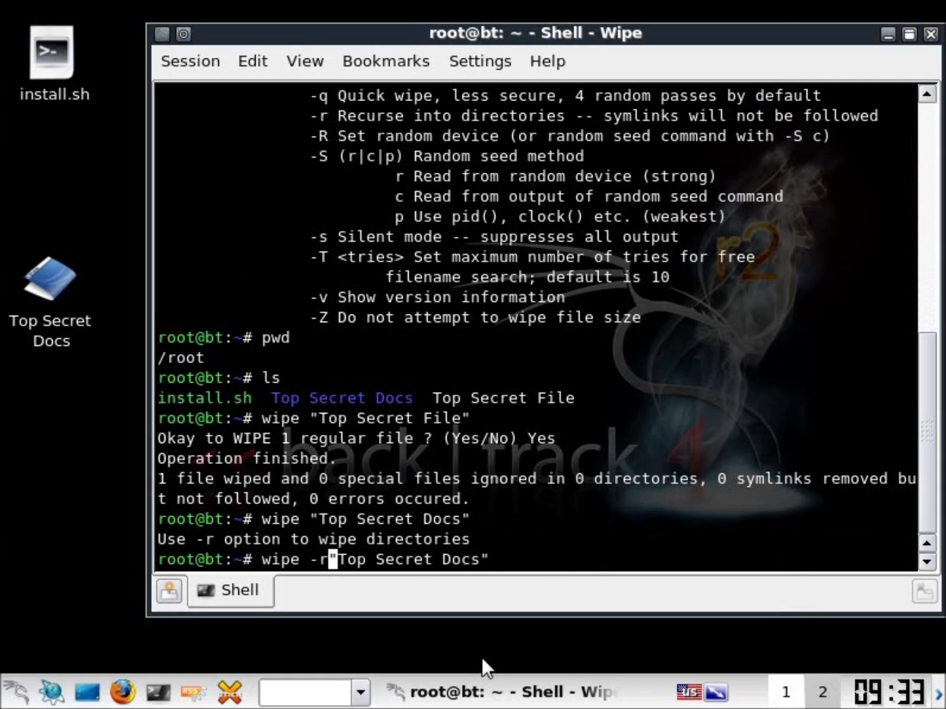
{"action": "type", "text": "i"}
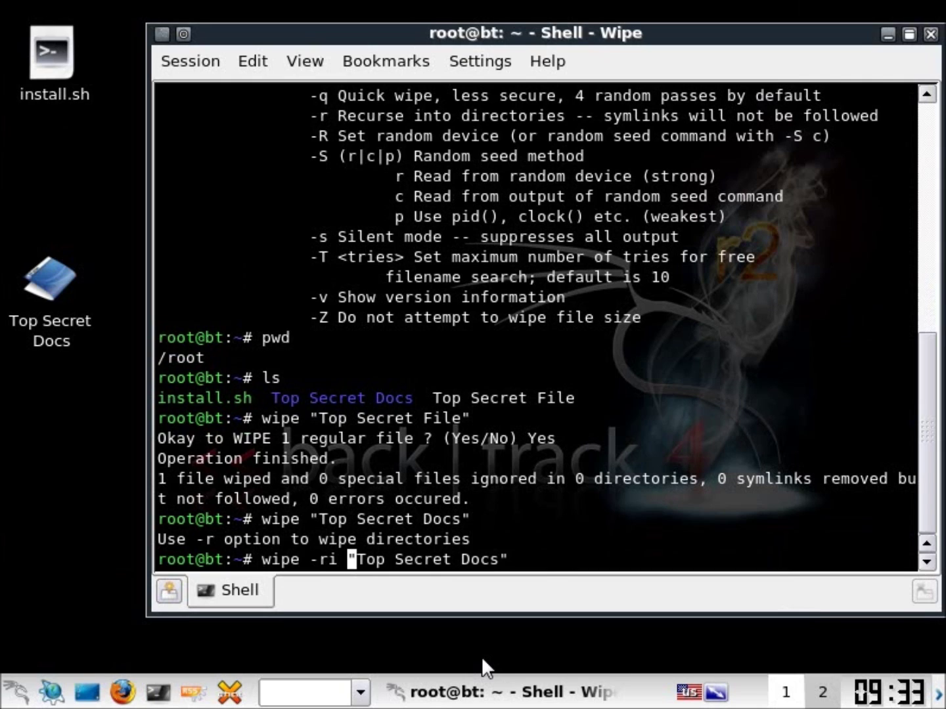
{"action": "key", "text": "Return"}
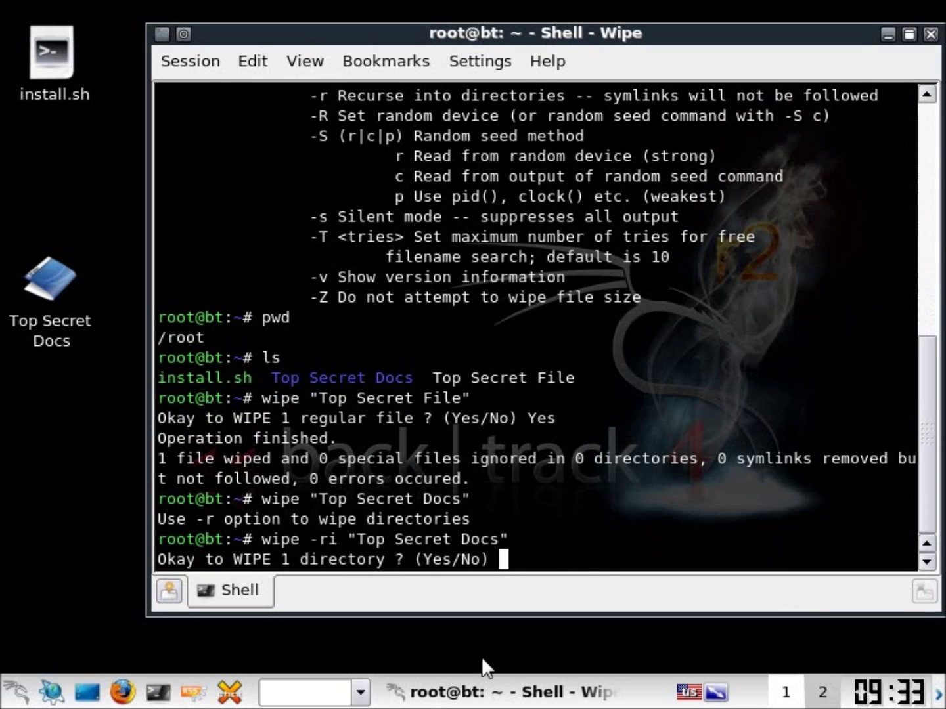
{"action": "type", "text": "Yes"}
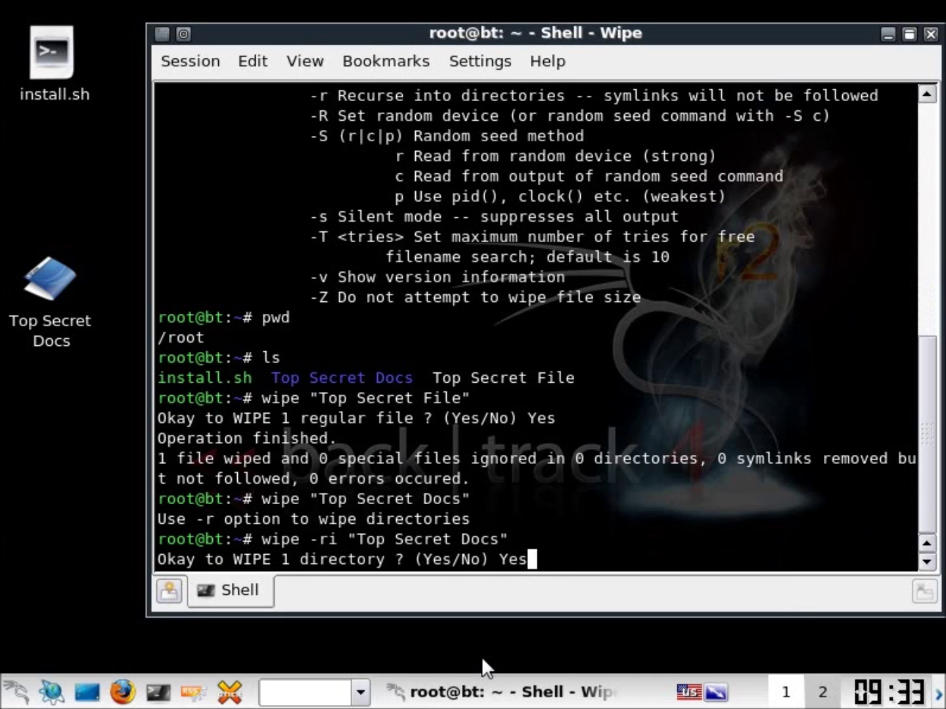
{"action": "key", "text": "Return"}
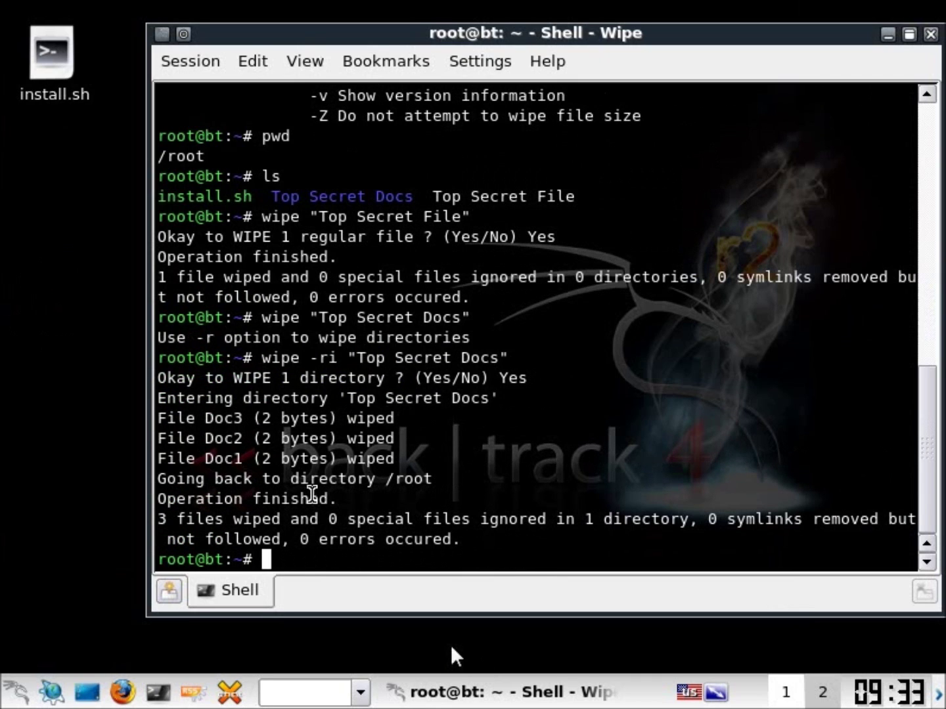